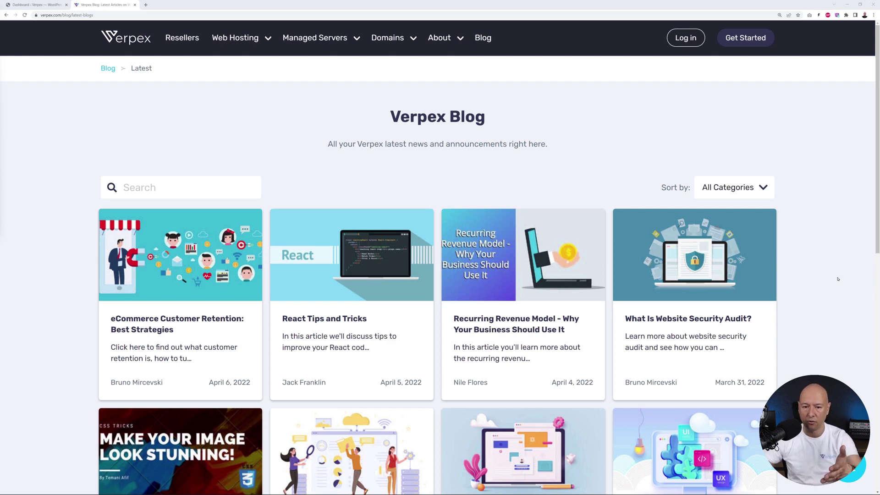
# Scroll down the Verpex blog page to see the second row of article cards.
pyautogui.scroll(-3, 839, 264)
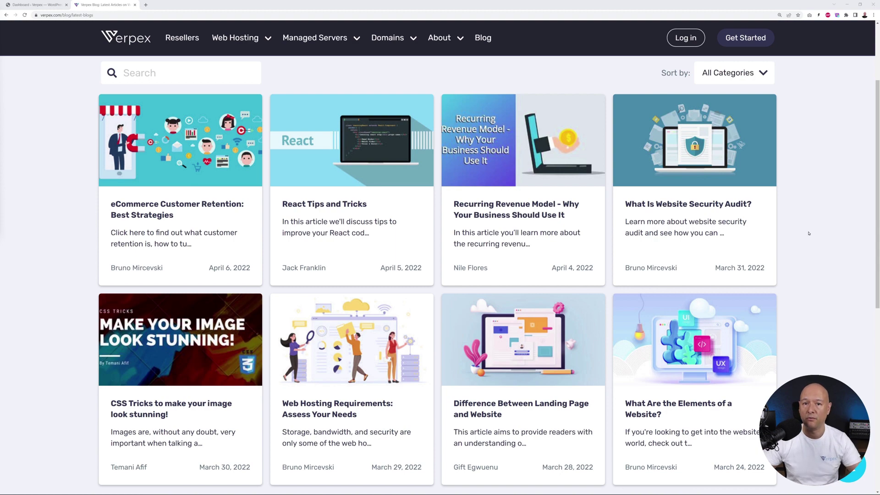
# In the WordPress admin, check the Comments list for items needing moderation, then return to the Dashboard.
pyautogui.click(44, 6)
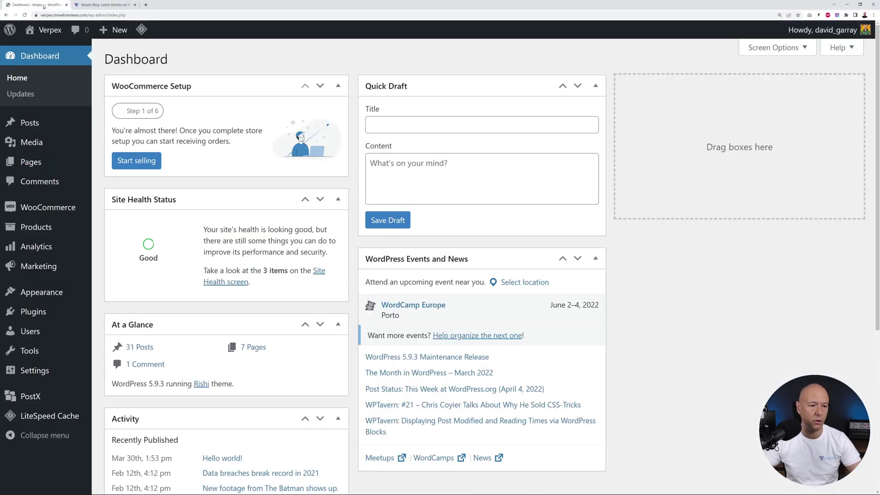
pyautogui.click(701, 278)
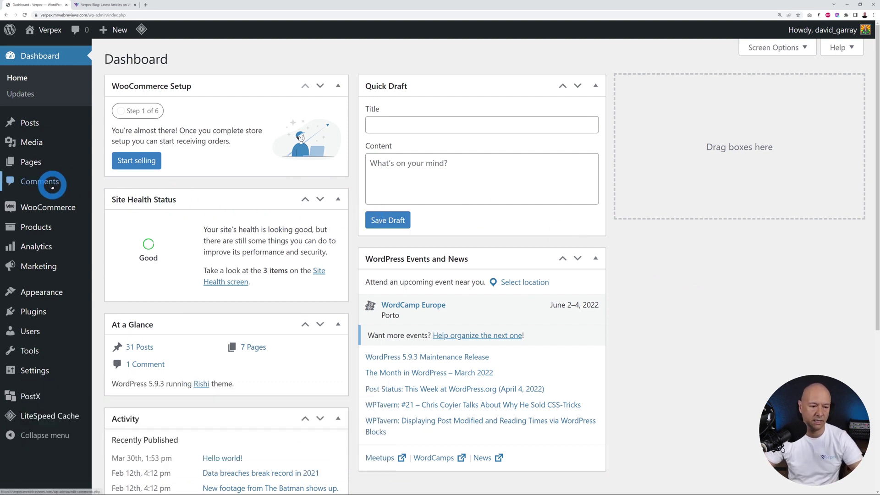
pyautogui.click(52, 185)
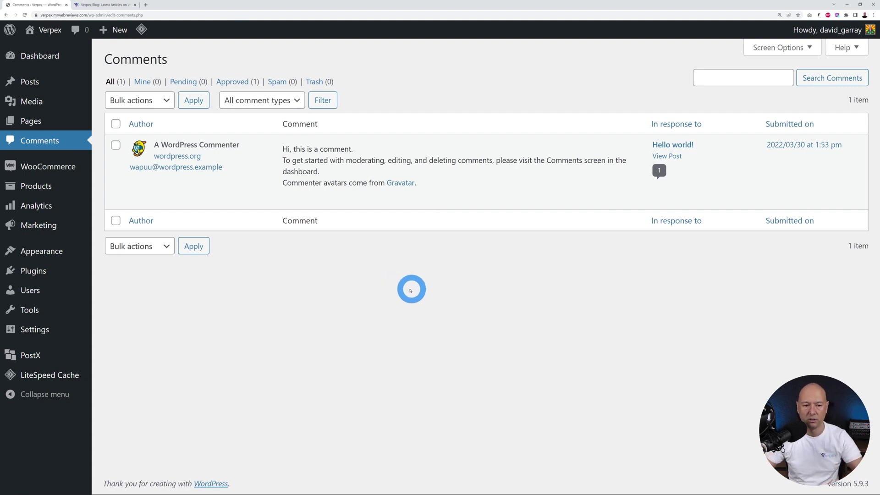
pyautogui.moveTo(384, 161)
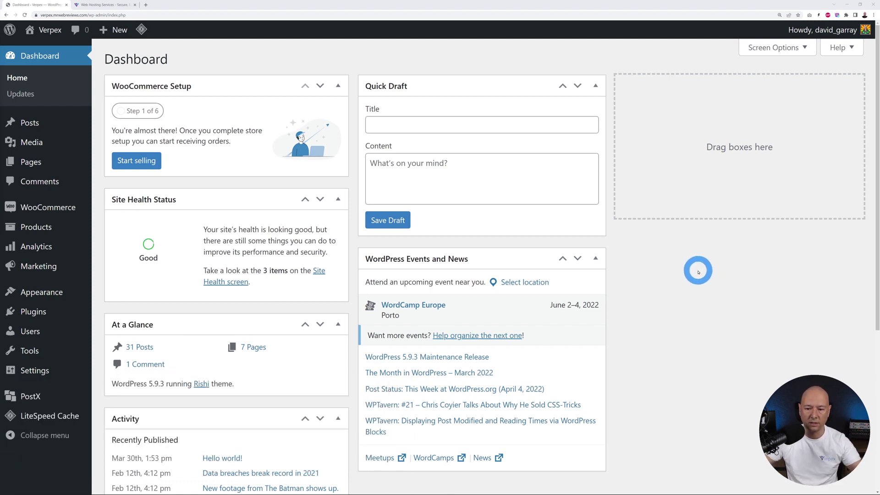
# Check that the Verpex homepage and its footer's About Verpex page load, then return to the WordPress Dashboard.
pyautogui.click(86, 5)
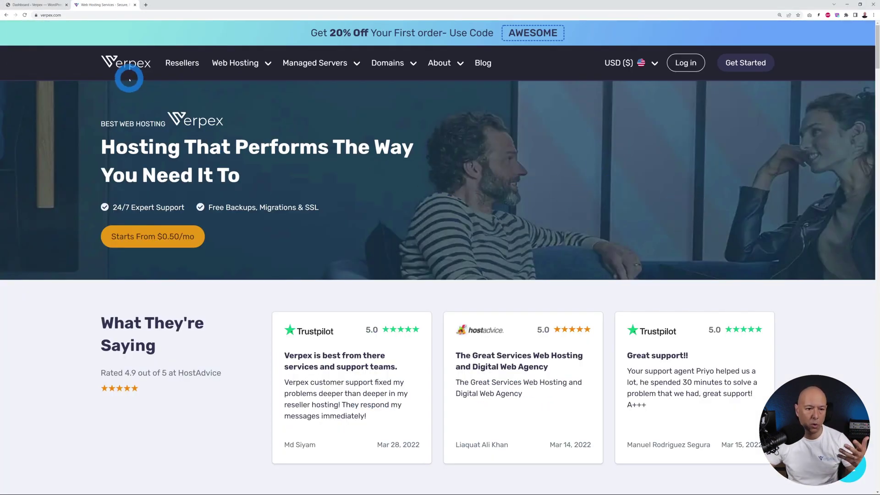
pyautogui.moveTo(317, 65)
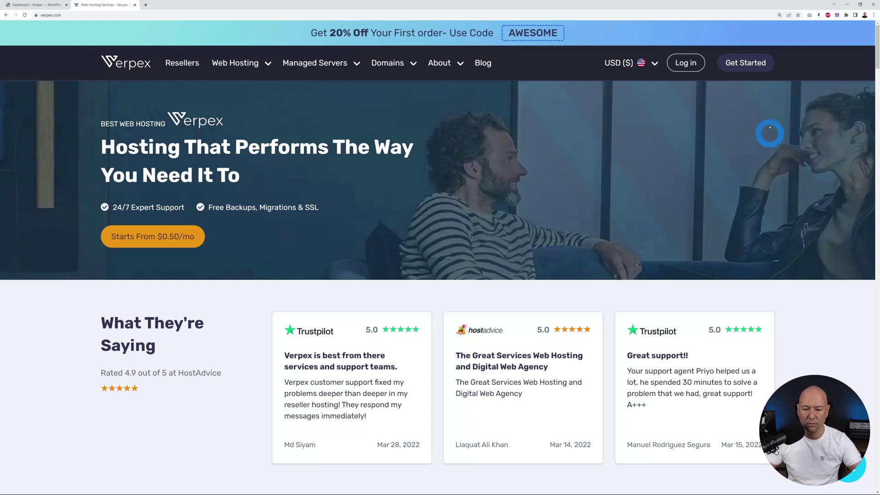
pyautogui.moveTo(876, 48); pyautogui.dragTo(874, 479)
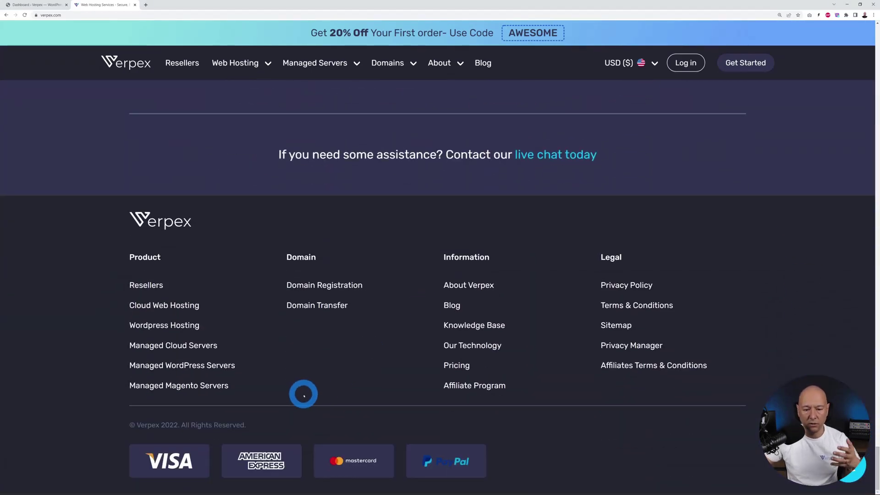
pyautogui.click(471, 286)
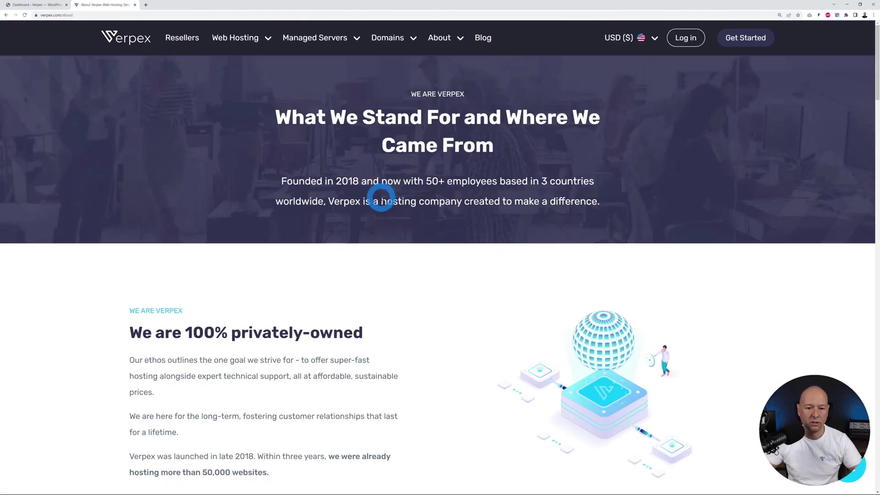
pyautogui.click(32, 5)
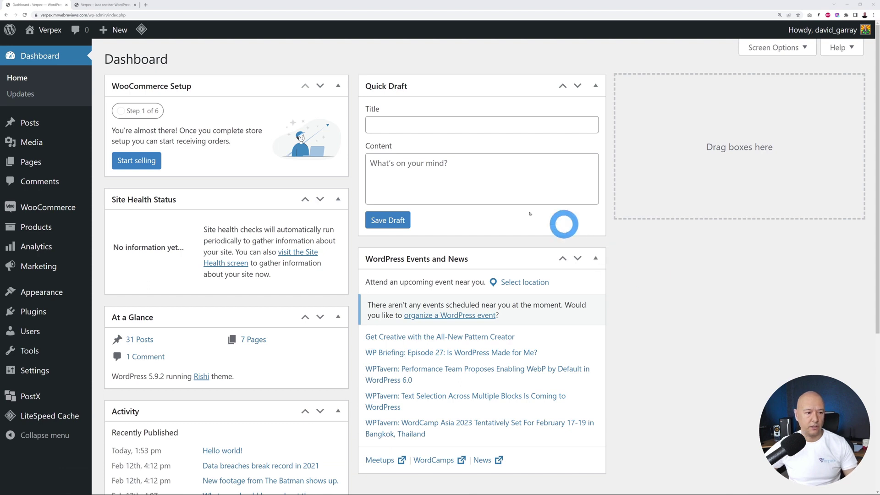
# Open the WordPress Dashboard > Updates page to check for pending updates.
pyautogui.click(22, 93)
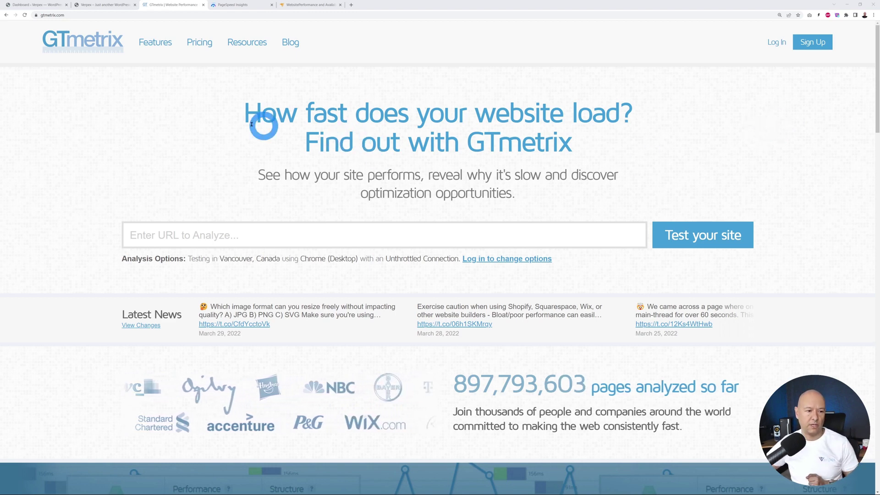
pyautogui.click(232, 4)
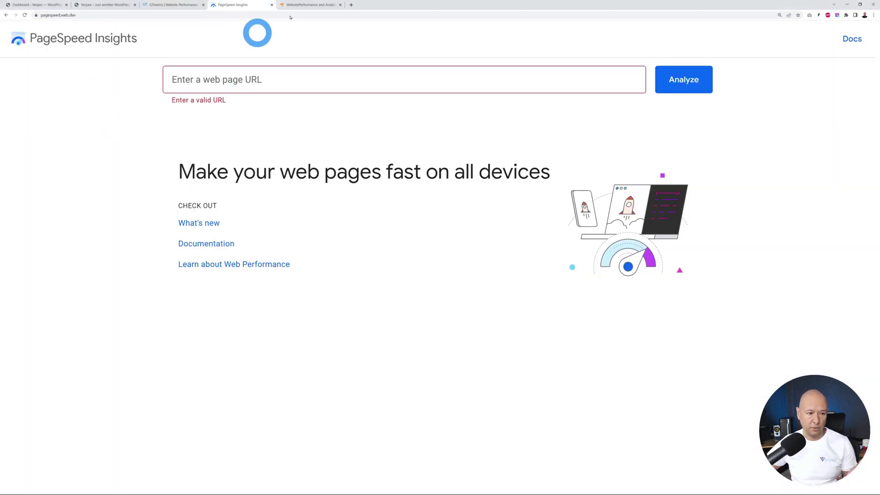
pyautogui.click(310, 5)
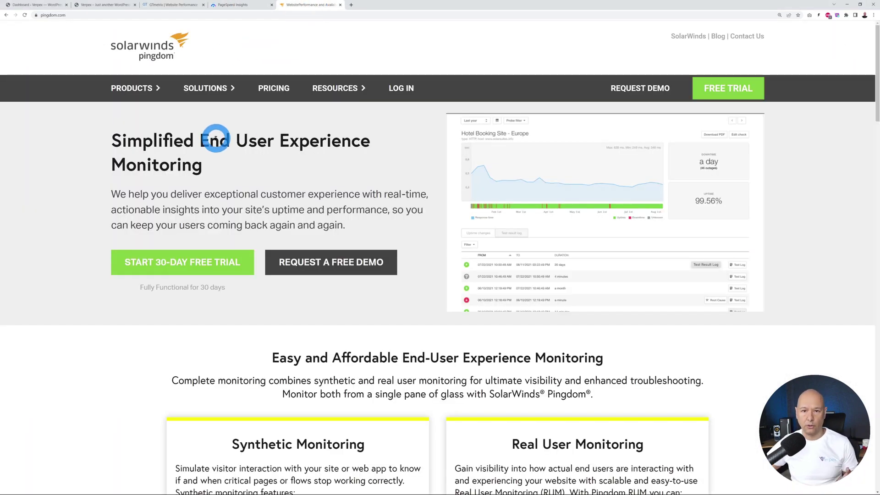
pyautogui.click(233, 5)
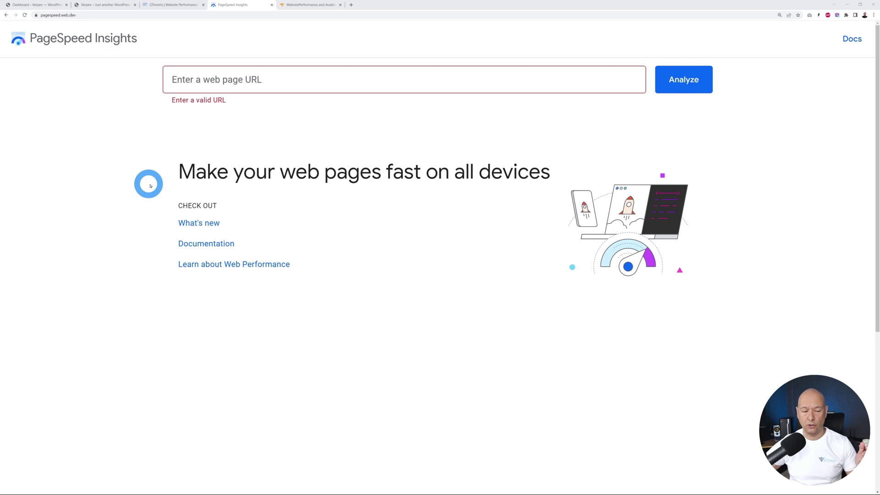
pyautogui.click(279, 85)
pyautogui.write('https://verpex.com/')
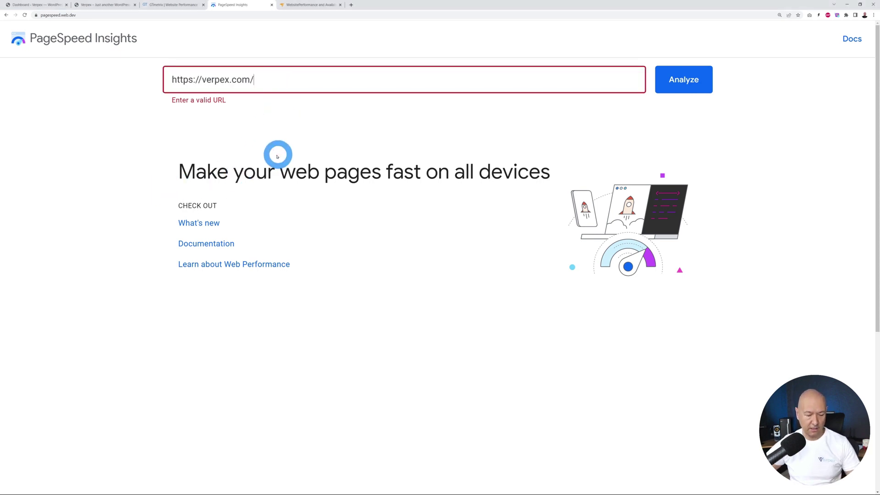
pyautogui.click(680, 84)
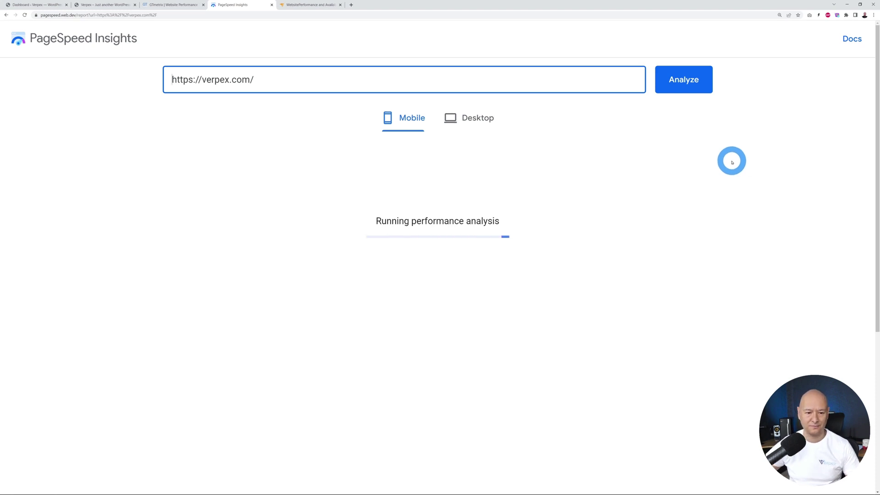
pyautogui.scroll(-3, 722, 243)
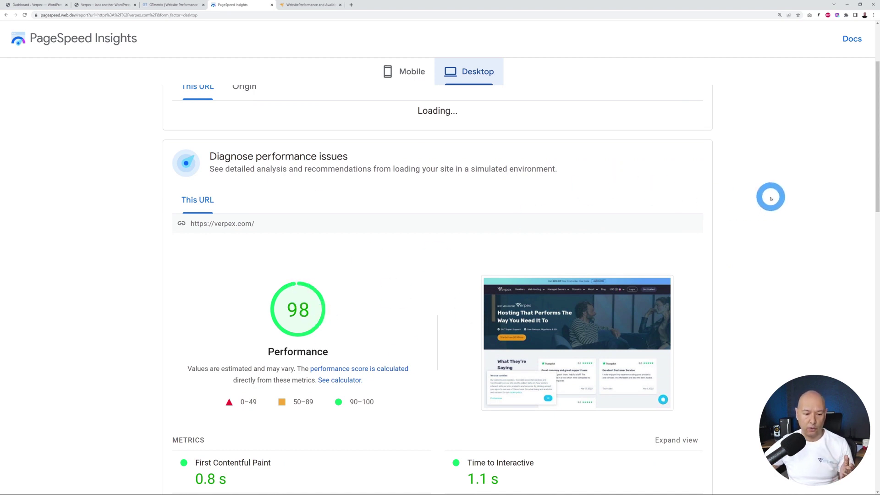
pyautogui.scroll(-1, 771, 197)
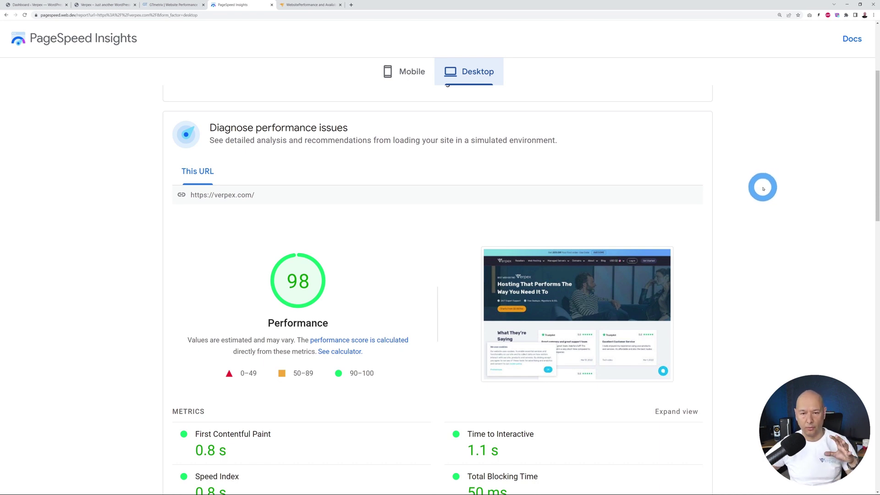
pyautogui.scroll(-3, 764, 197)
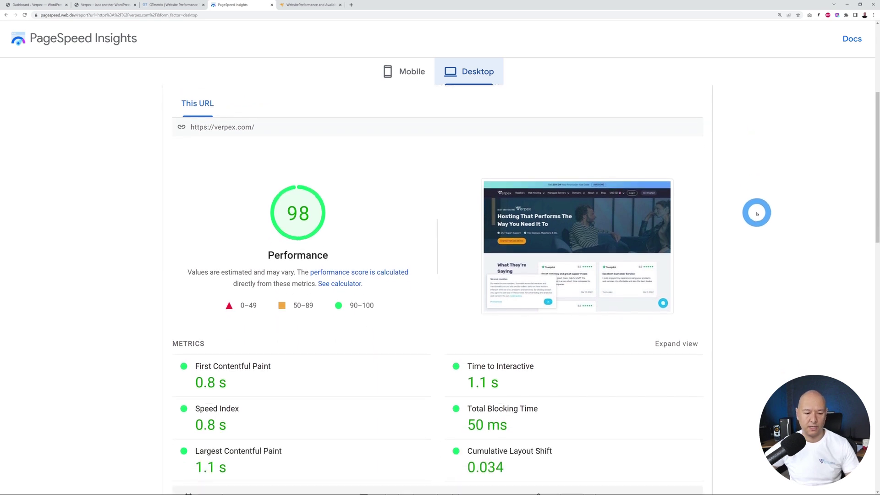
pyautogui.scroll(4, 765, 210)
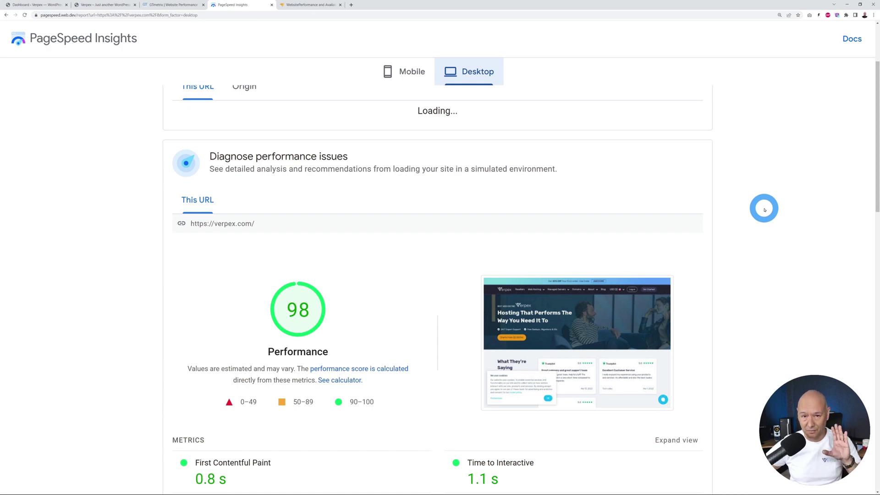
pyautogui.scroll(3, 764, 211)
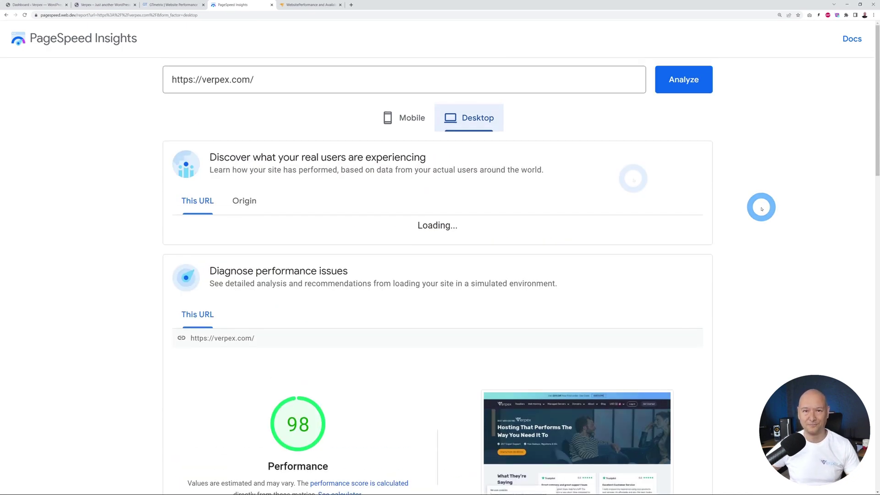
# Submit the filled-in Everything Custom Built contact form to get the 'Thanks for contacting us!' message.
pyautogui.click(105, 9)
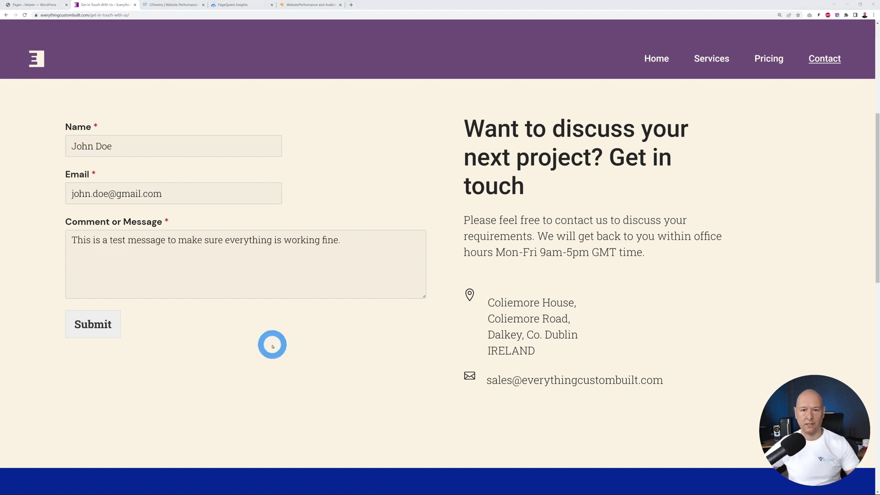
pyautogui.click(112, 328)
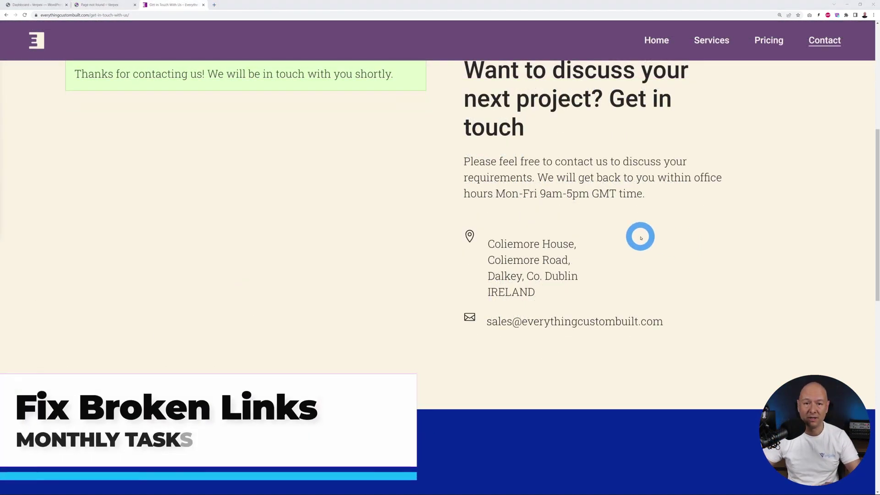
# View the site's 404 'Page not found' error page for a nonexistent address.
pyautogui.click(118, 7)
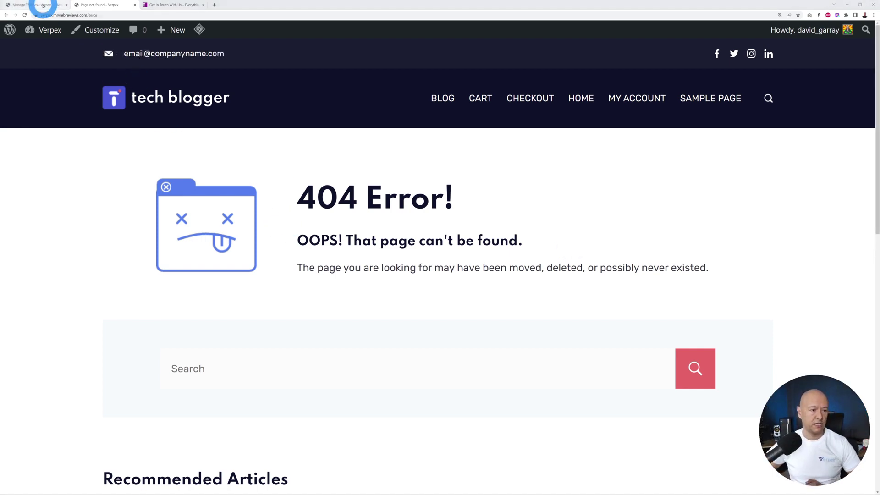
# In Appearance > Themes, delete the unused Twenty Twenty theme.
pyautogui.click(43, 6)
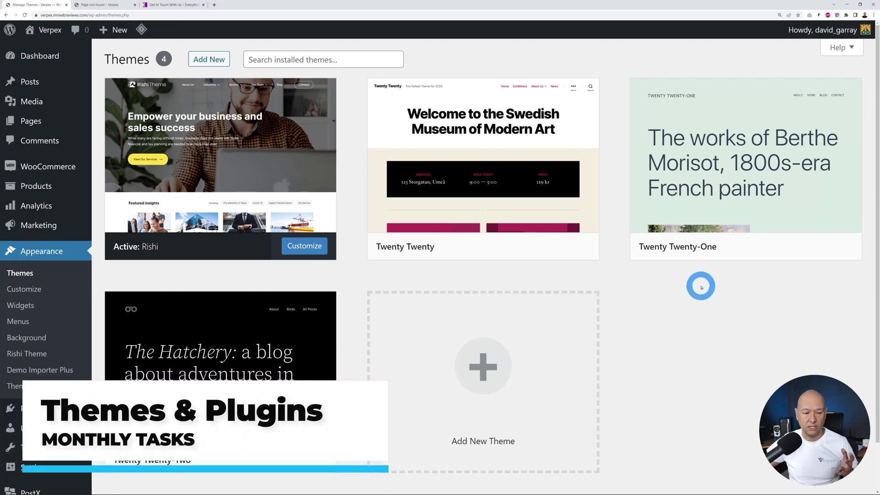
pyautogui.moveTo(230, 169)
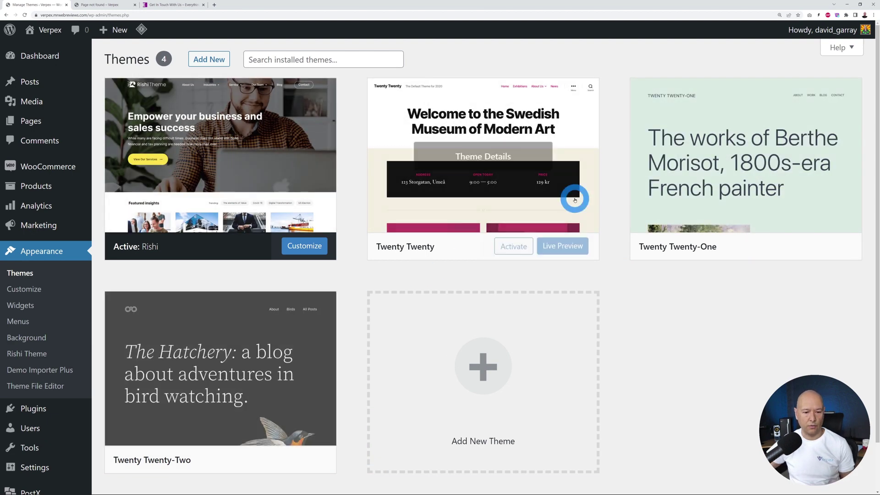
pyautogui.moveTo(505, 177)
pyautogui.click(485, 157)
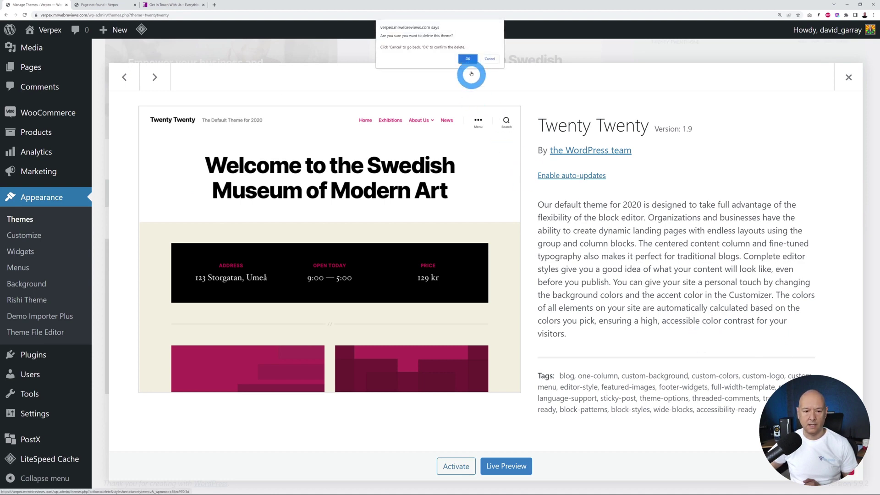
pyautogui.click(470, 57)
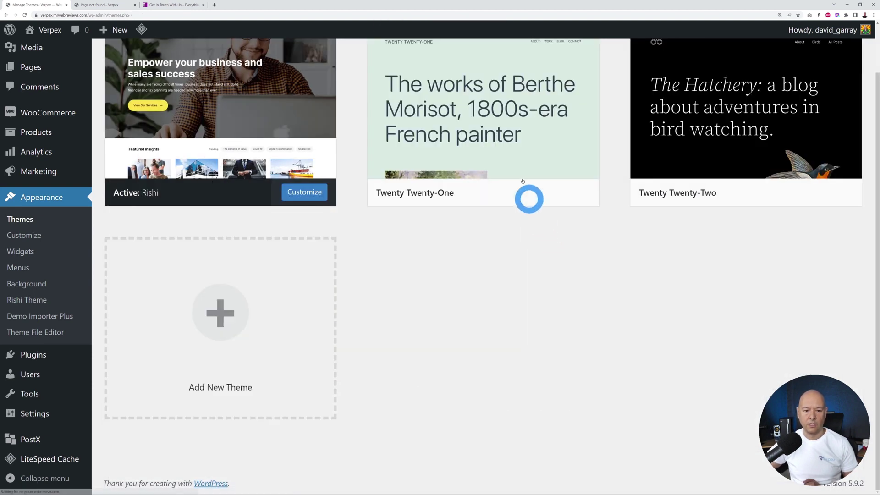
# Delete the Twenty Twenty-One and Twenty Twenty-Two themes, leaving only the active Rishi theme.
pyautogui.moveTo(494, 114)
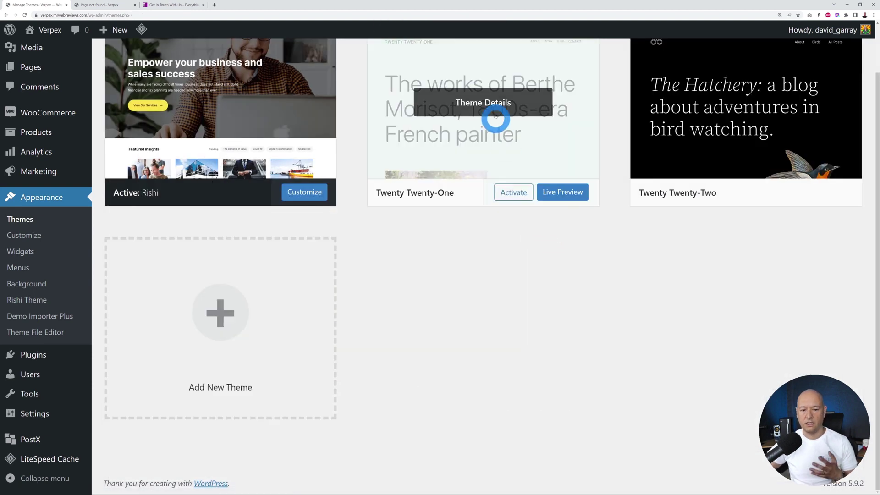
pyautogui.click(488, 156)
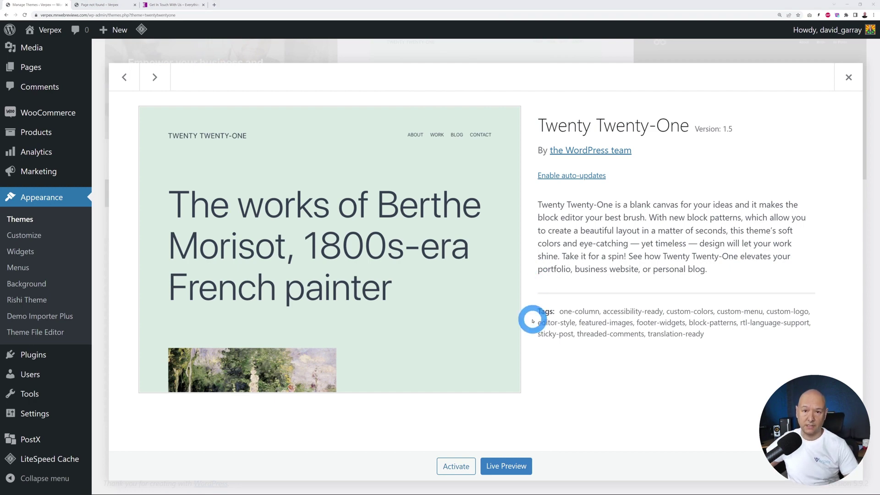
pyautogui.click(846, 466)
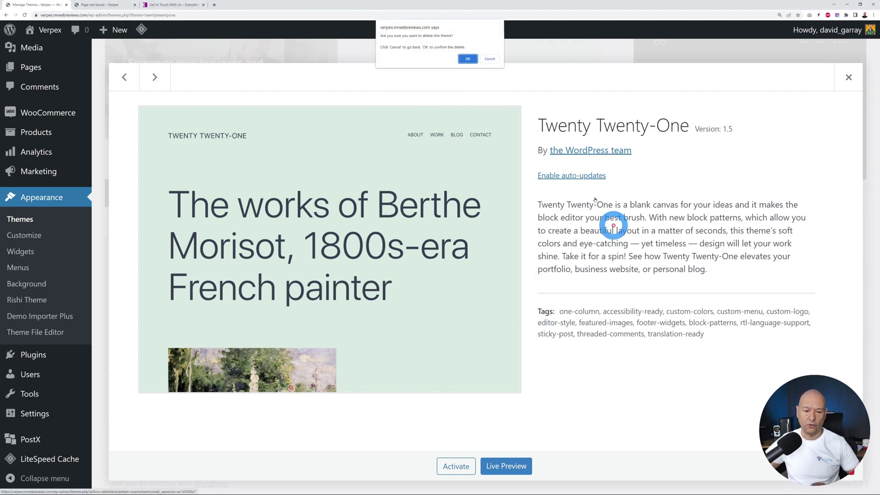
pyautogui.click(470, 60)
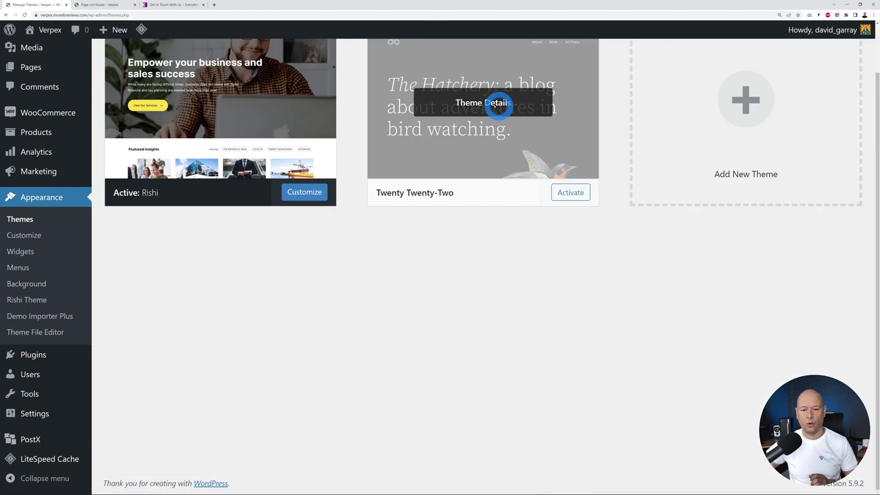
pyautogui.click(492, 104)
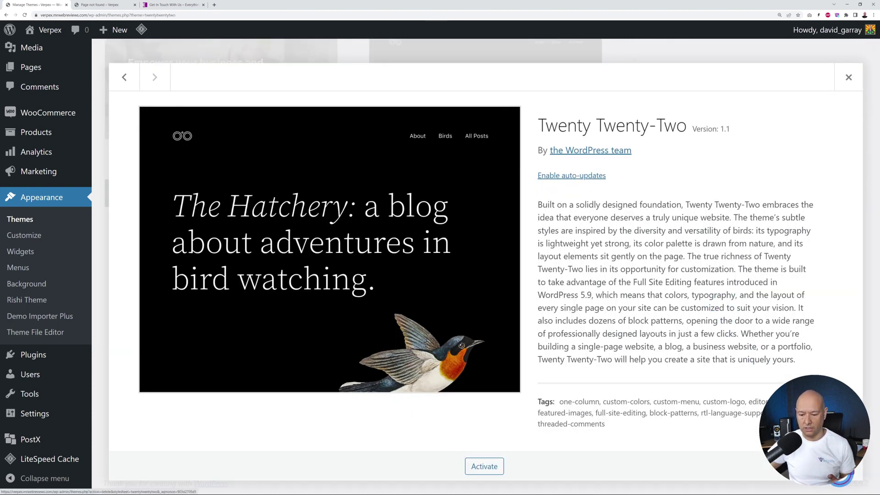
pyautogui.click(845, 466)
pyautogui.click(467, 61)
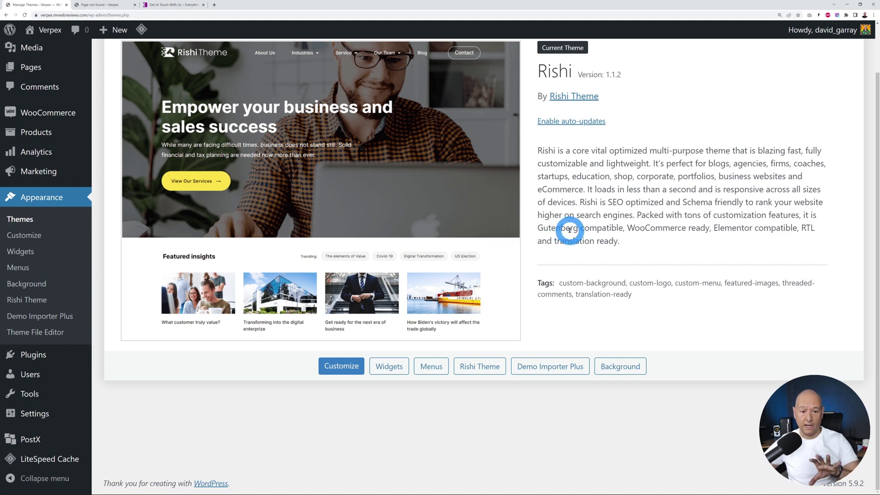
pyautogui.click(41, 361)
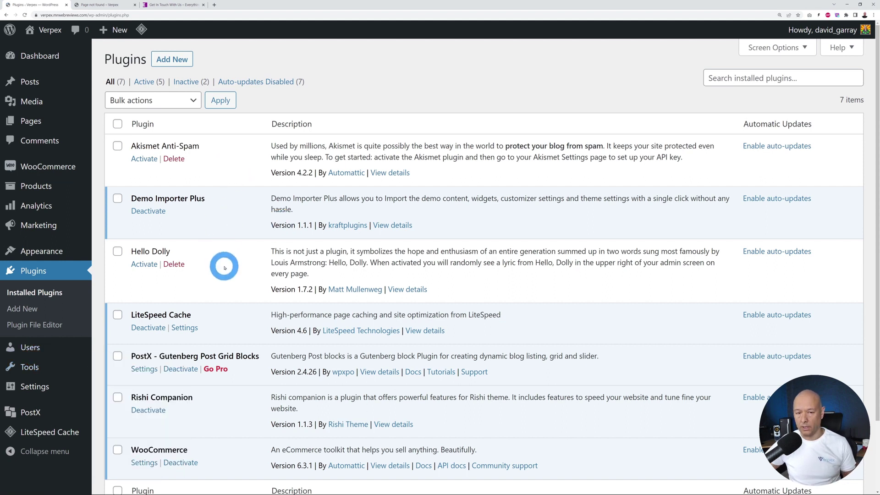
# Bulk-delete the inactive Akismet Anti-Spam and Hello Dolly plugins from Installed Plugins.
pyautogui.click(117, 146)
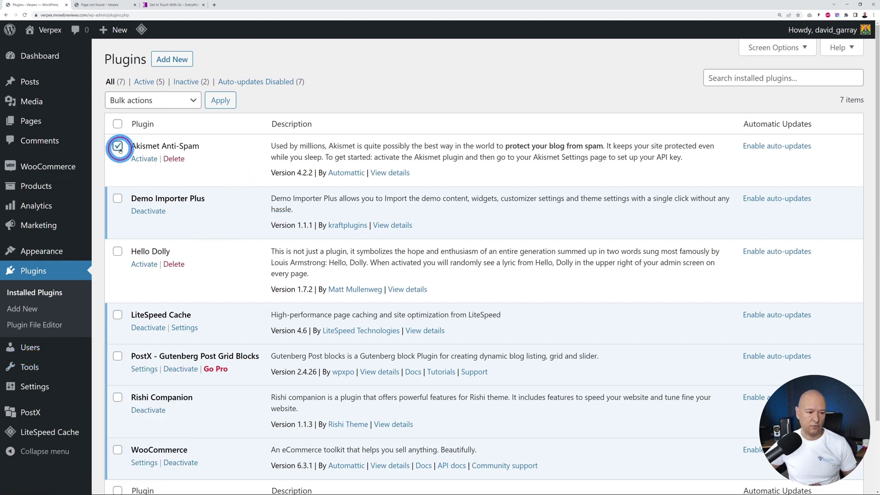
pyautogui.click(118, 252)
pyautogui.click(191, 101)
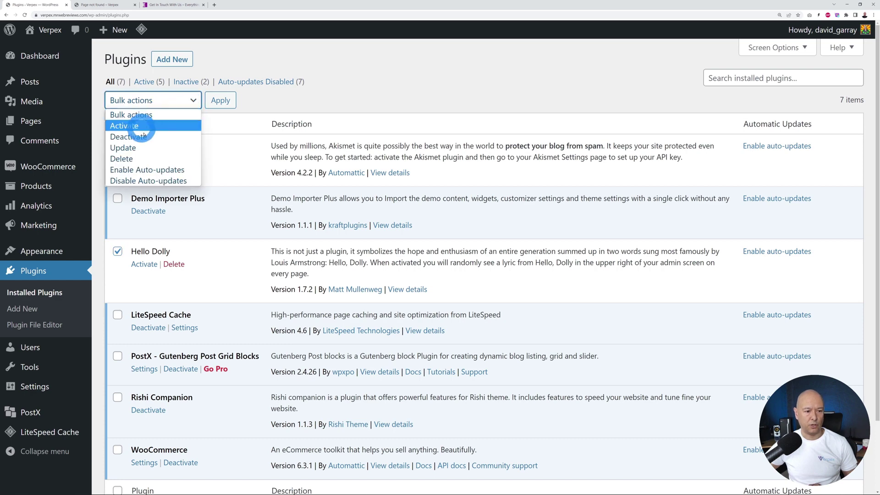
pyautogui.click(121, 159)
pyautogui.click(220, 100)
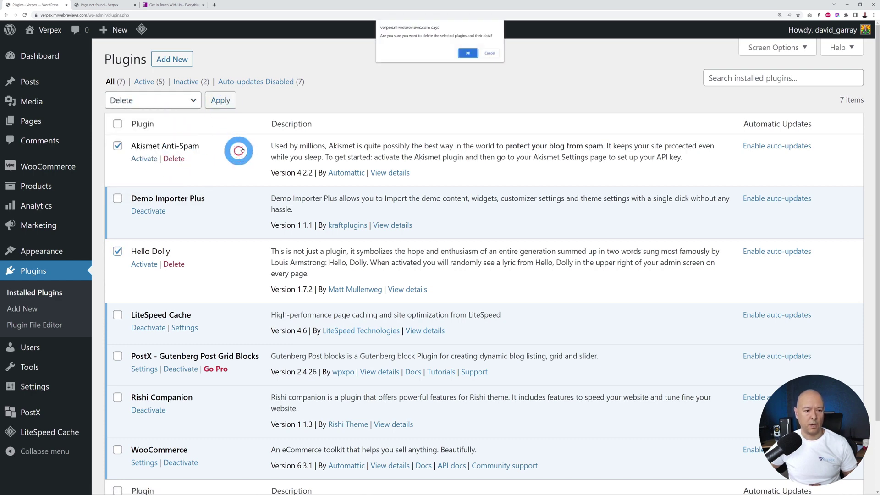
pyautogui.click(467, 53)
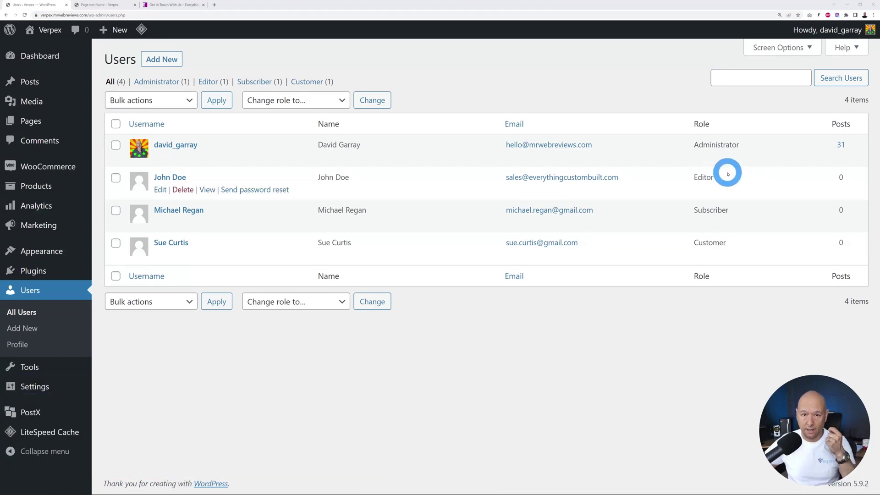
# From the All Users list, open the administrator account's Profile page.
pyautogui.click(163, 146)
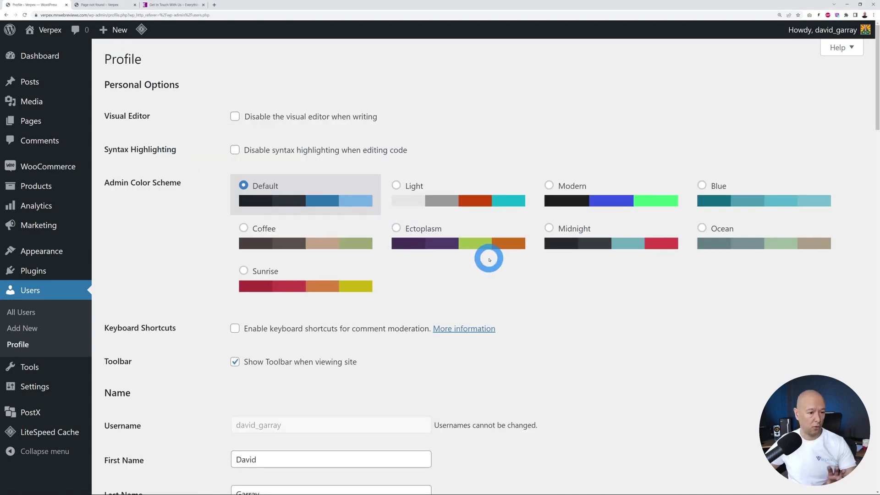
# Scroll down your profile page to the Account Management and sessions section.
pyautogui.scroll(-10, 488, 256)
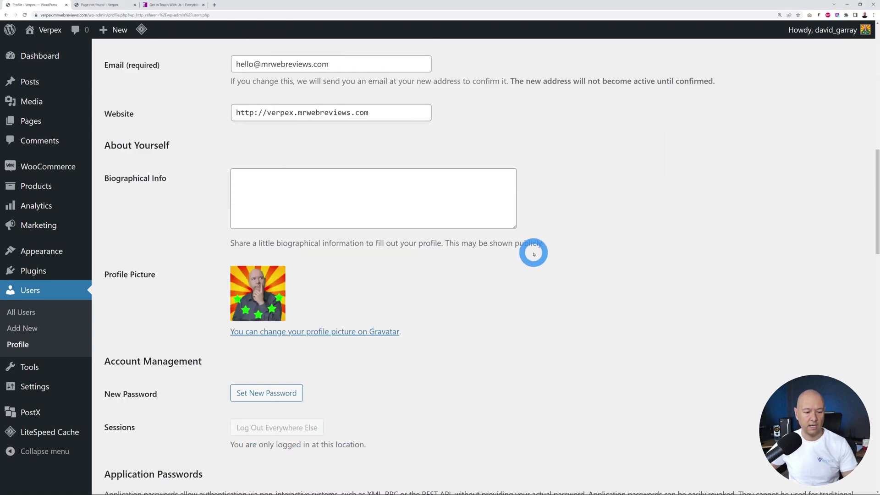
pyautogui.scroll(-5, 534, 255)
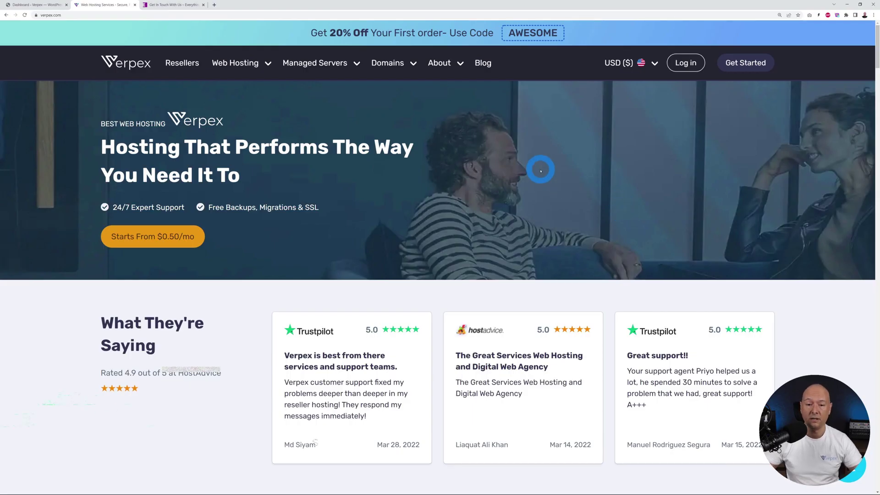
# View About Us through its team, customer onboarding and live-support sections, then return to the Verpex homepage.
pyautogui.moveTo(453, 76)
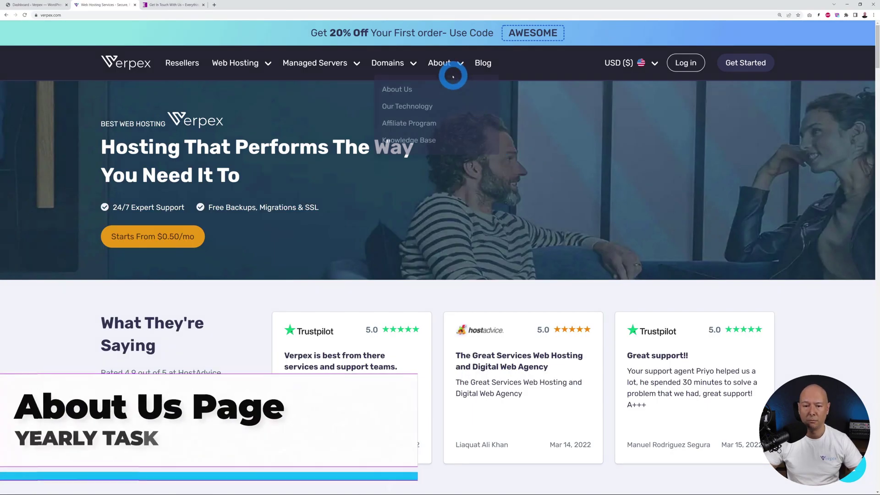
pyautogui.click(409, 89)
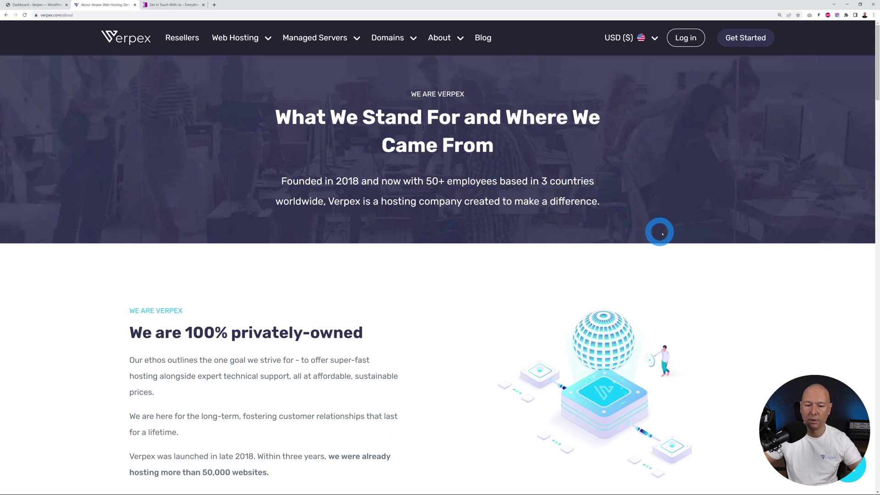
pyautogui.scroll(-1, 757, 217)
pyautogui.scroll(-4, 757, 217)
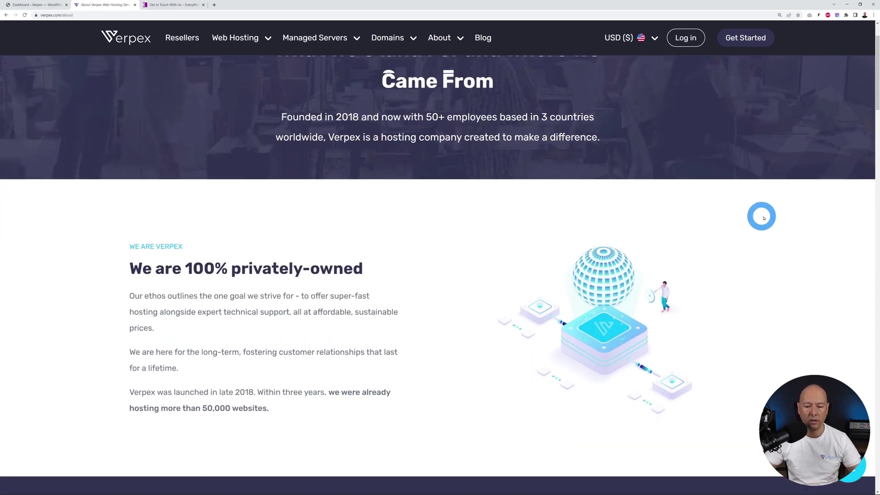
pyautogui.scroll(-5, 774, 242)
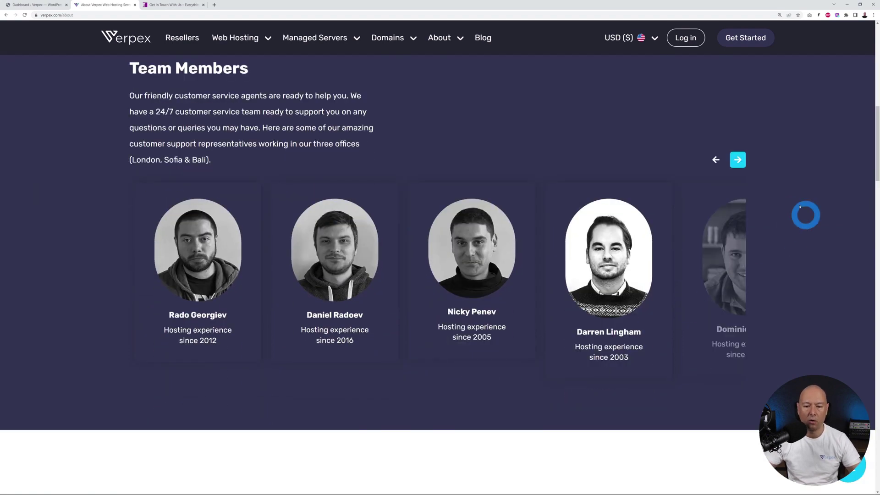
pyautogui.scroll(-4, 822, 166)
pyautogui.scroll(-13, 823, 201)
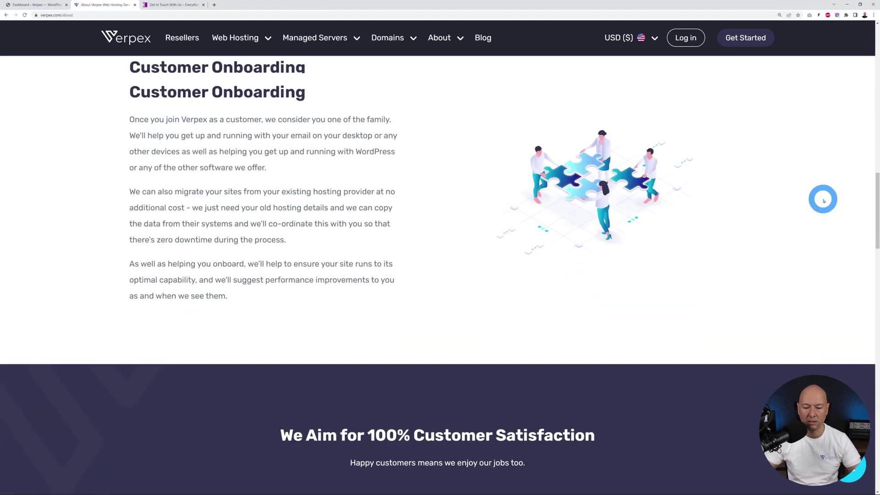
pyautogui.scroll(-8, 825, 202)
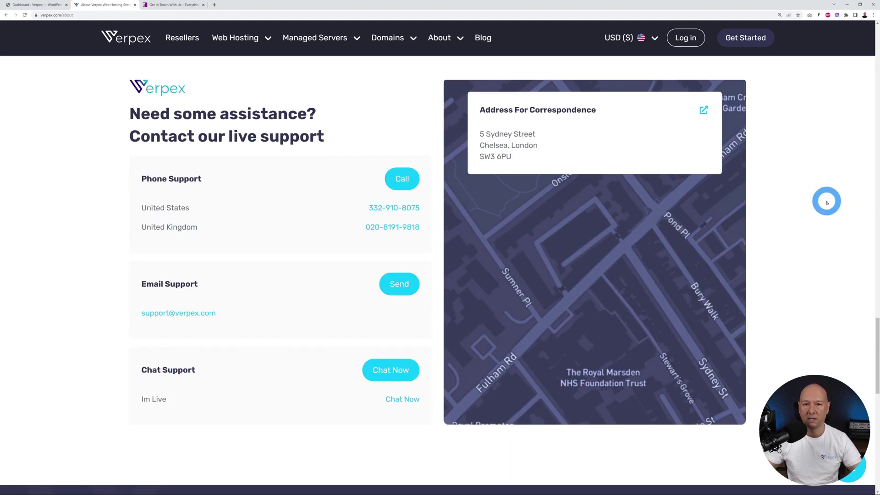
pyautogui.click(136, 38)
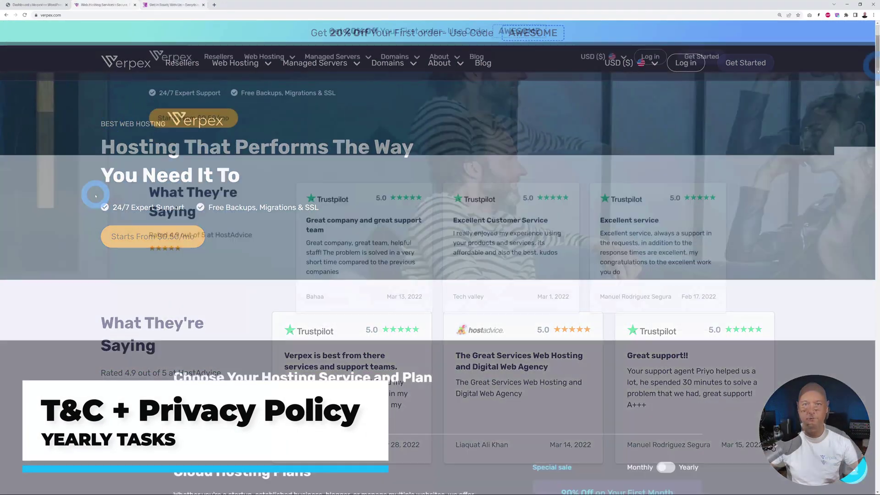
# Scroll to the homepage footer showing Privacy Policy, Terms & Conditions, Sitemap and Privacy Manager.
pyautogui.moveTo(876, 69); pyautogui.dragTo(877, 485)
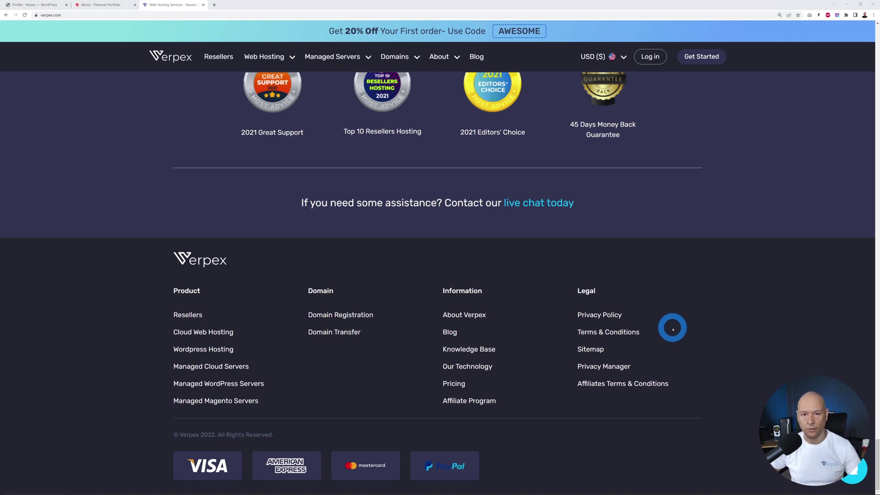
# Scroll back to the top so 'Hosting That Performs The Way You Need It To' shows.
pyautogui.scroll(2, 875, 418)
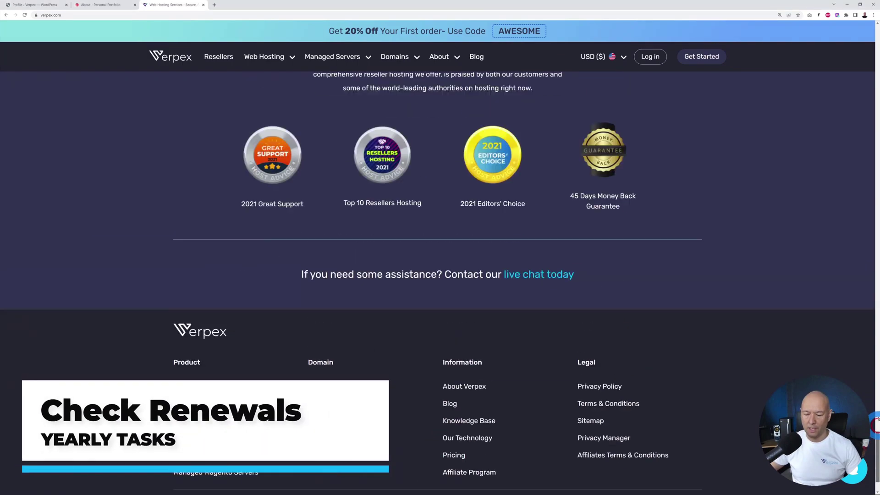
pyautogui.moveTo(876, 419); pyautogui.dragTo(875, 17)
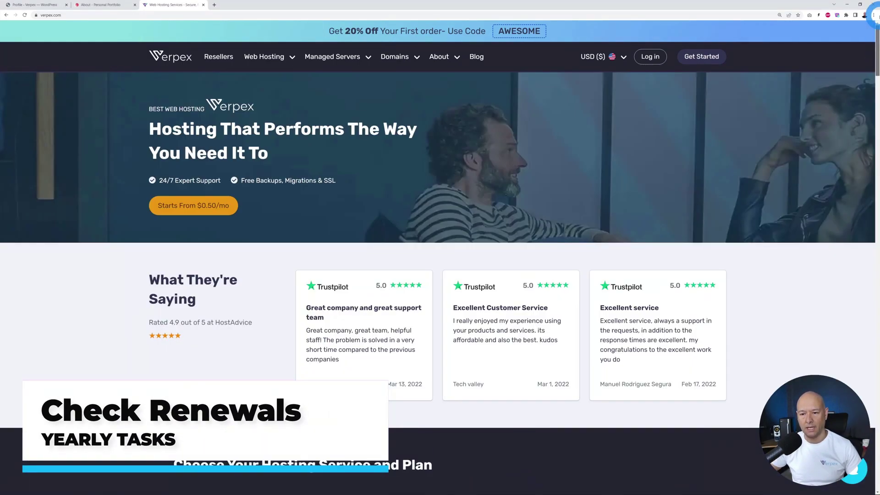